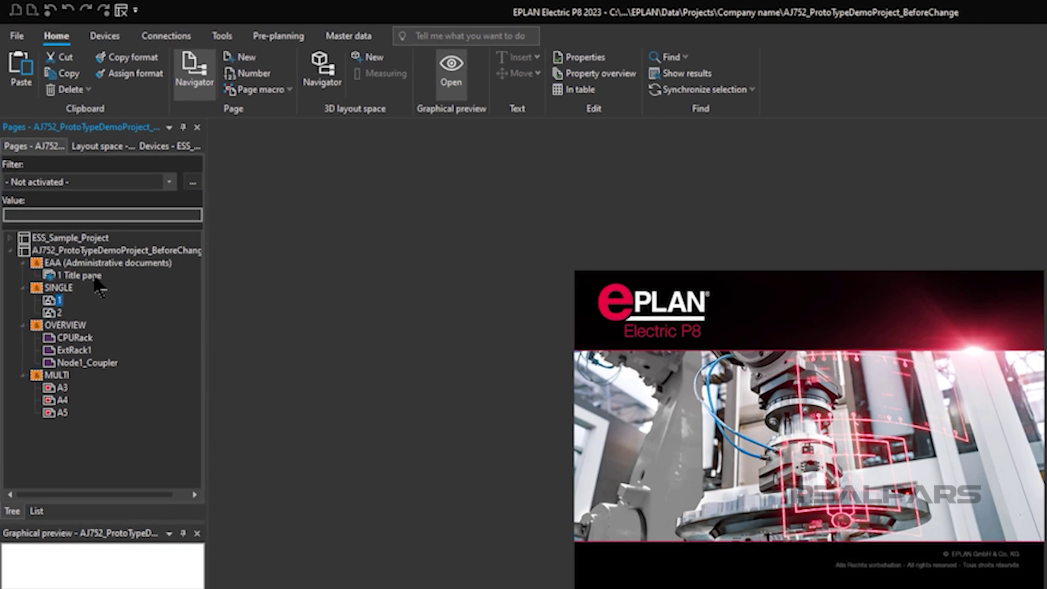
Browse the title page and SINGLE/1, then open the CPURack overview showing OMRON cards A1 and A12.
{"action": "double_click", "coordinate": [71, 206]}
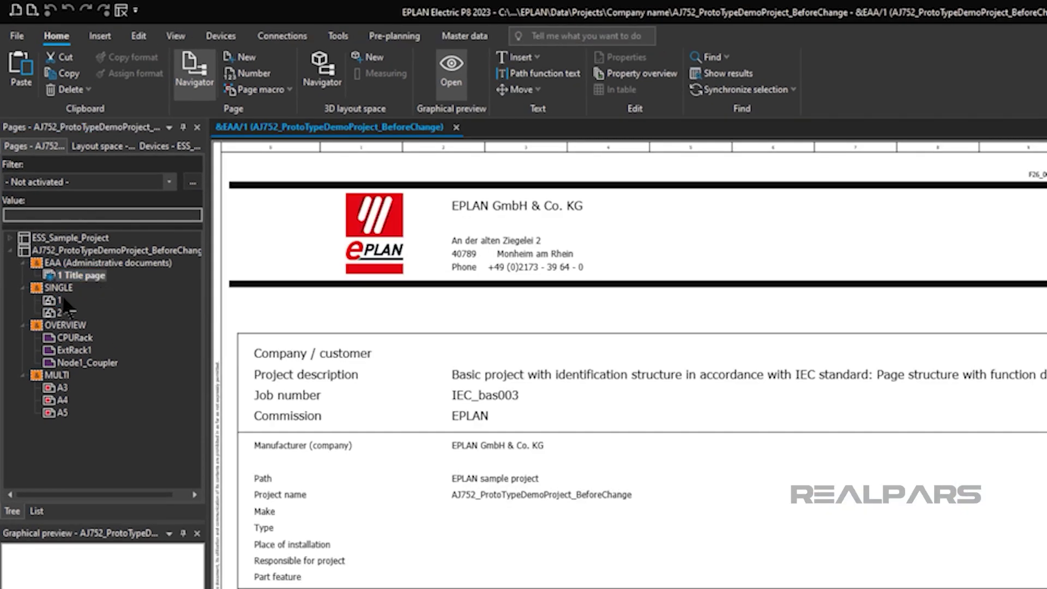
{"action": "double_click", "coordinate": [57, 300]}
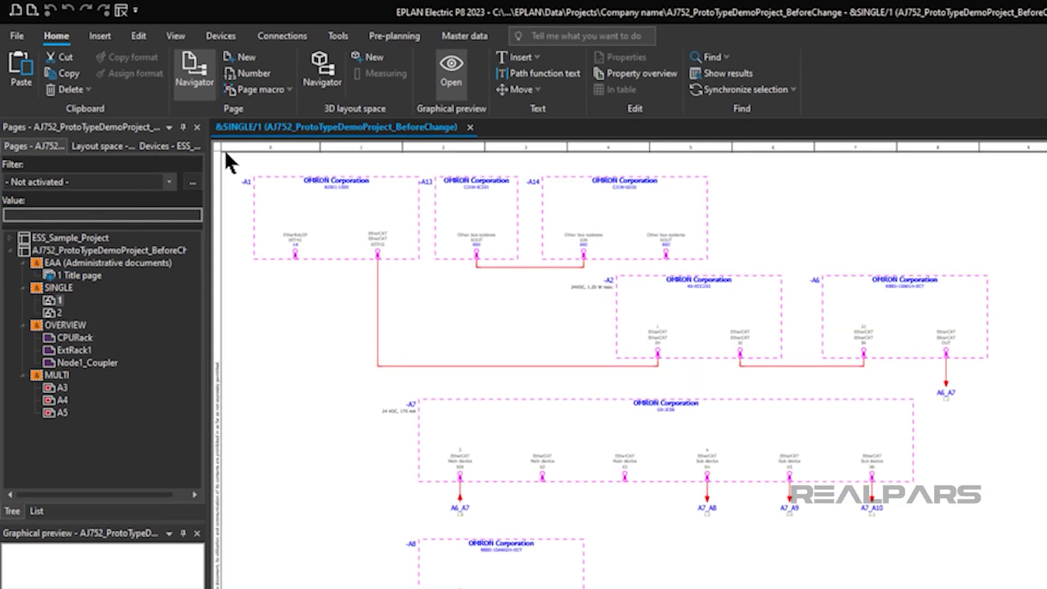
{"action": "scroll", "coordinate": [236, 157], "scroll_direction": "up", "scroll_amount": 2}
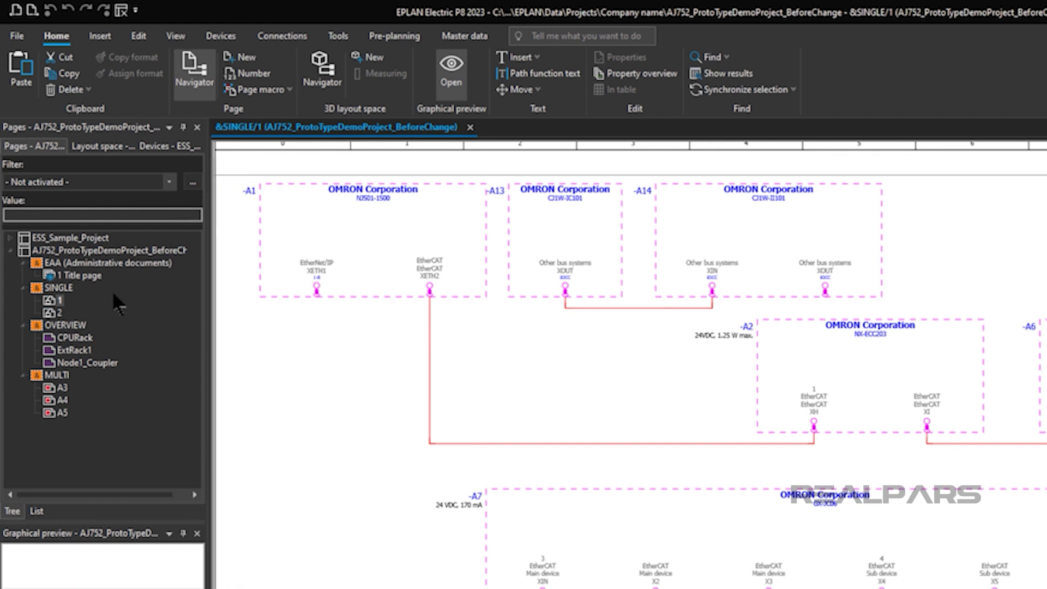
{"action": "left_click", "coordinate": [75, 338]}
{"action": "double_click", "coordinate": [77, 341]}
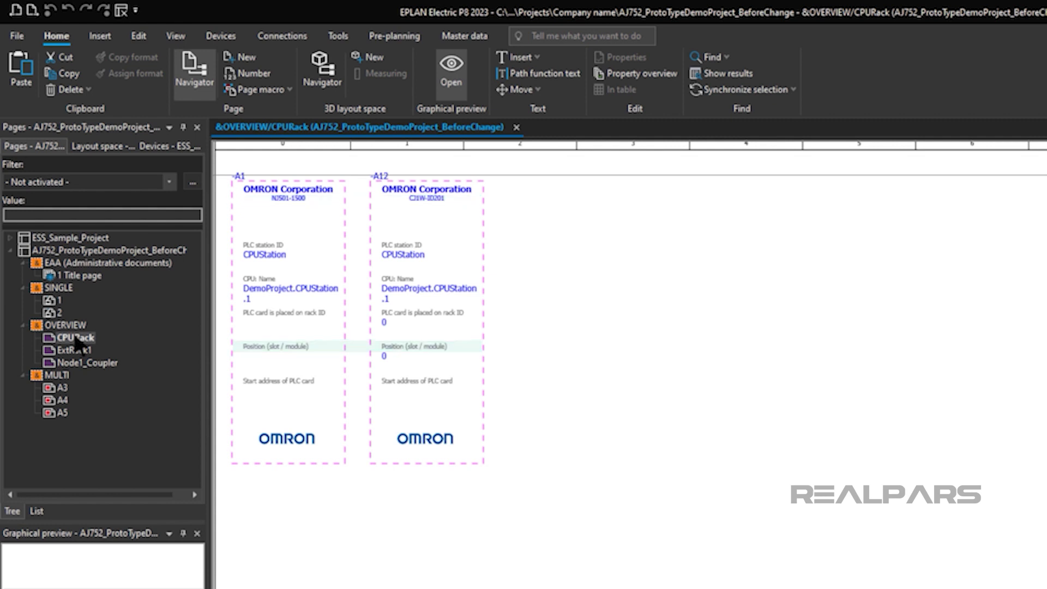
View ExtRack1, then the Node1_Coupler overview with OMRON modules A2–A5 at positions 0–3.
{"action": "double_click", "coordinate": [75, 350]}
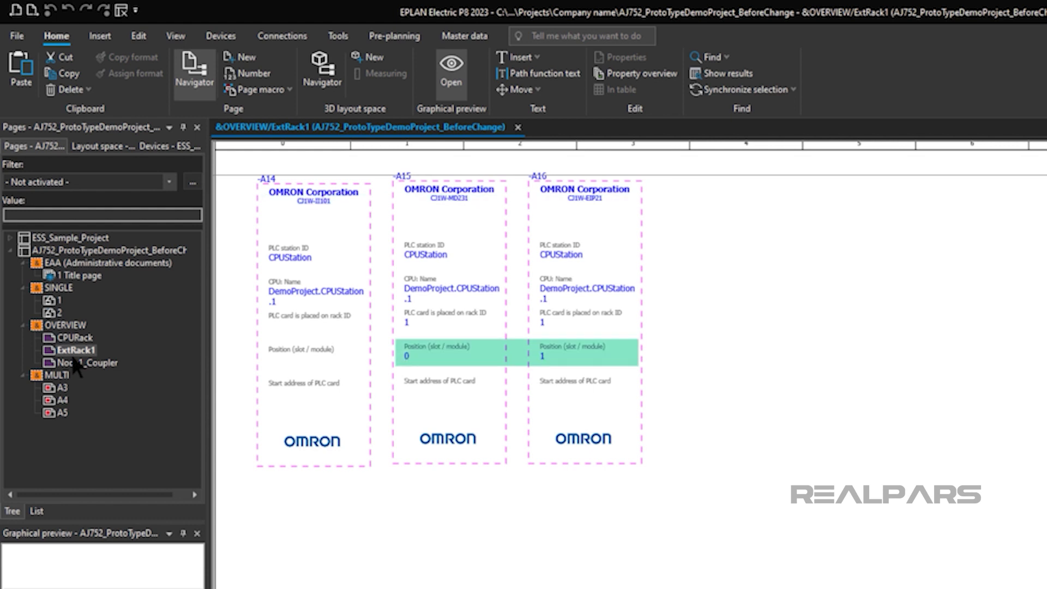
{"action": "double_click", "coordinate": [85, 364]}
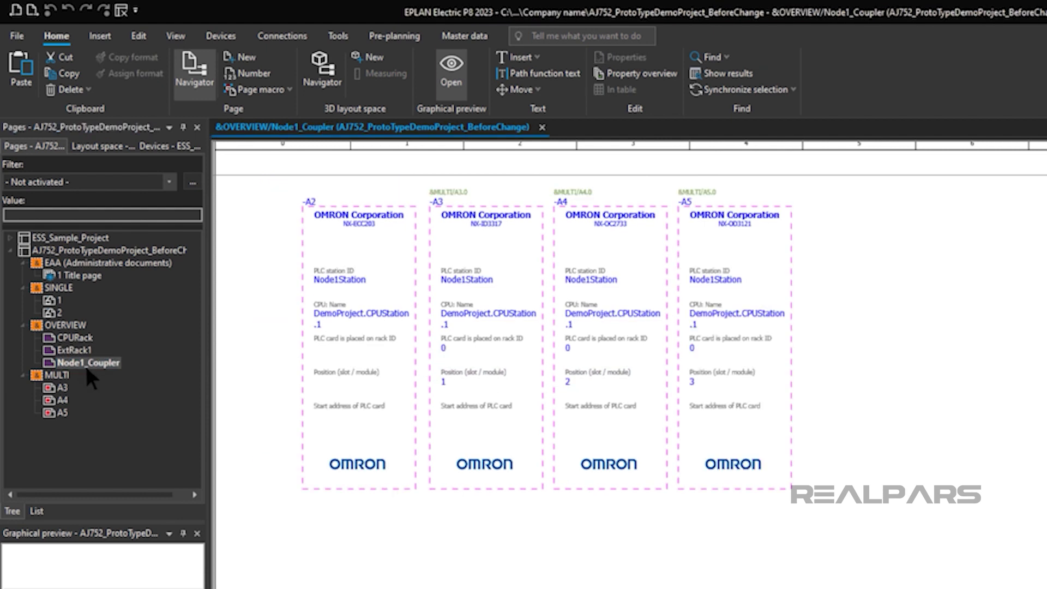
Open the A3 page under MULTI and zoom in on the NX-ID3317 input card.
{"action": "double_click", "coordinate": [64, 387]}
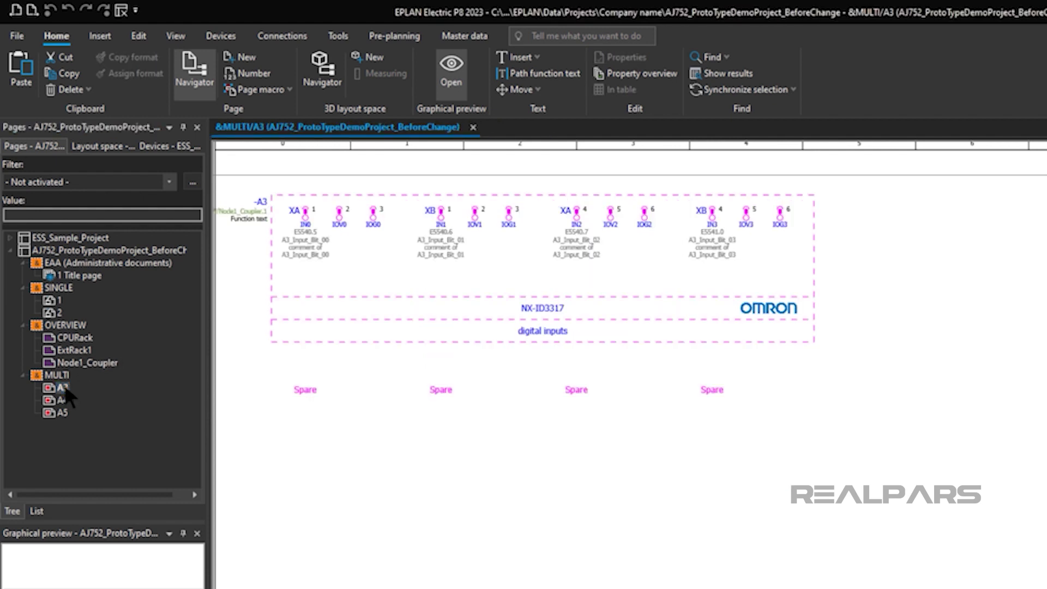
{"action": "scroll", "coordinate": [265, 357], "scroll_direction": "up", "scroll_amount": 2}
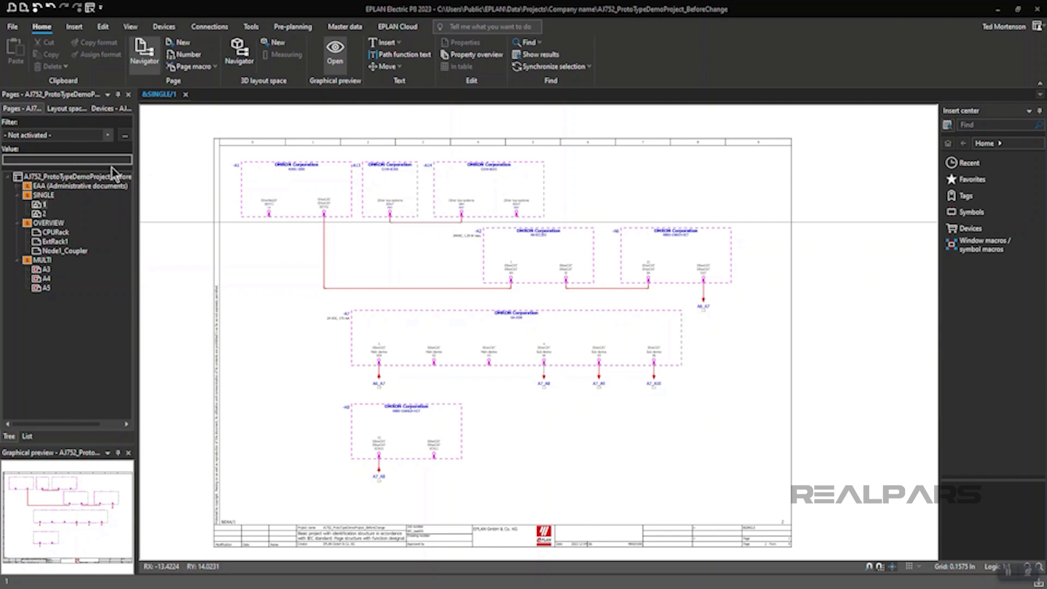
Bring up the Export PLC data dialog, set to AutomationML AR APC V1.0.0 and Plc.aml.
{"action": "left_click", "coordinate": [13, 27]}
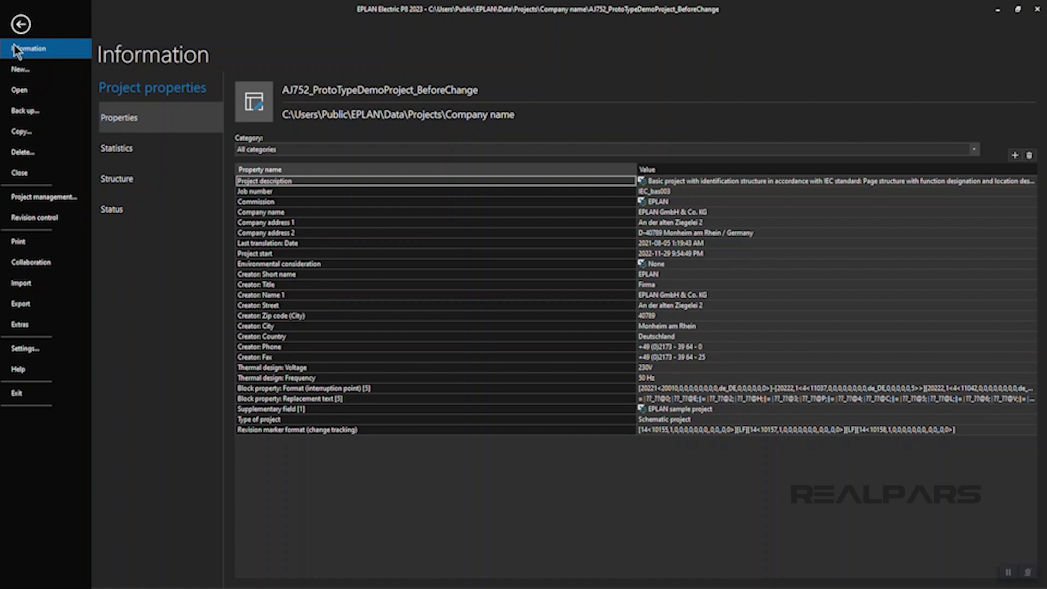
{"action": "left_click", "coordinate": [34, 306]}
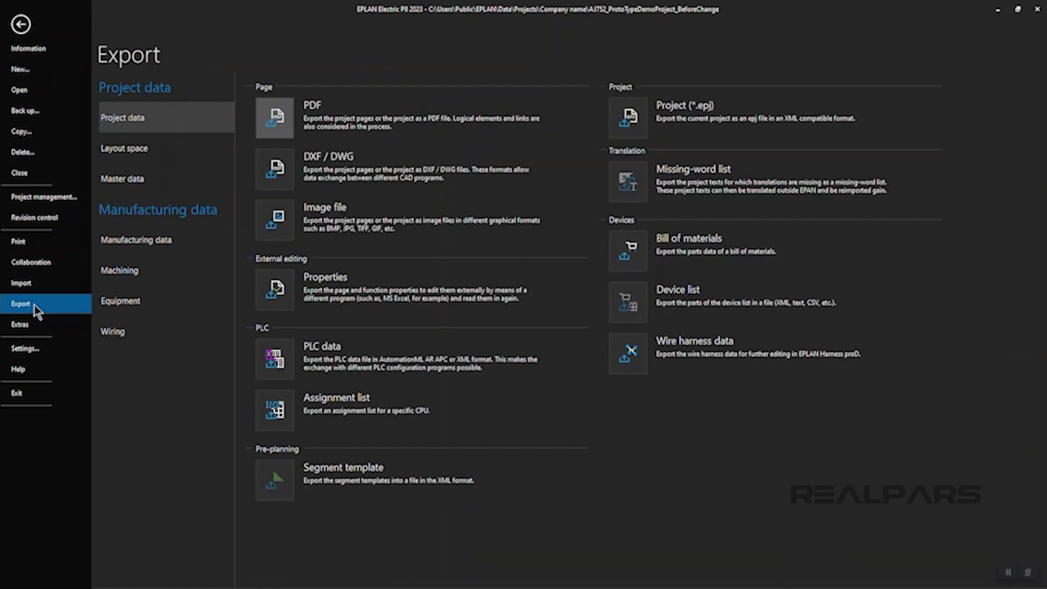
{"action": "left_click", "coordinate": [276, 365]}
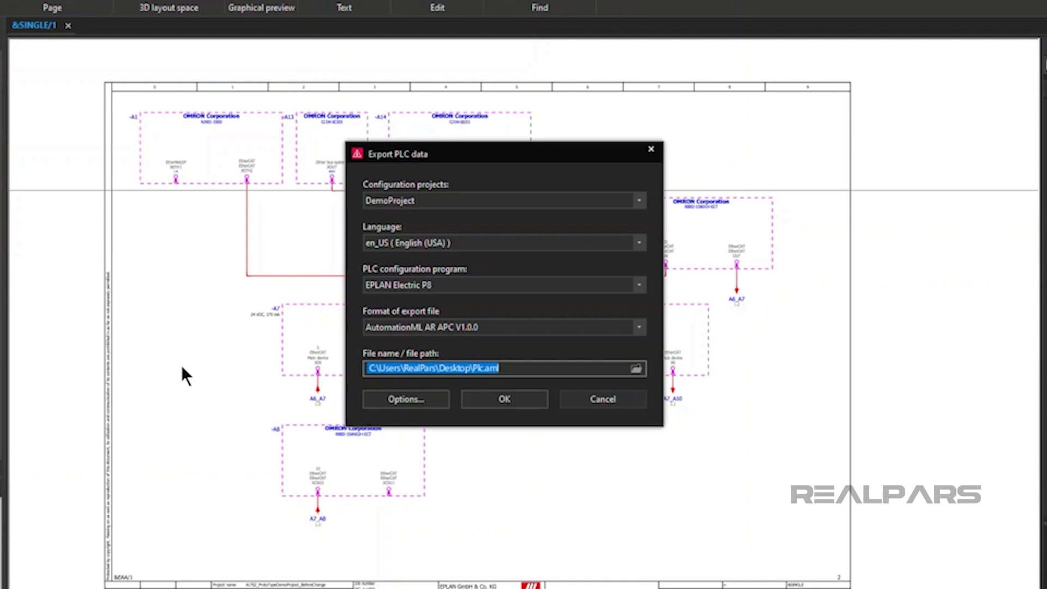
Confirm the PLC data export to Plc.aml on the desktop.
{"action": "left_click", "coordinate": [503, 398]}
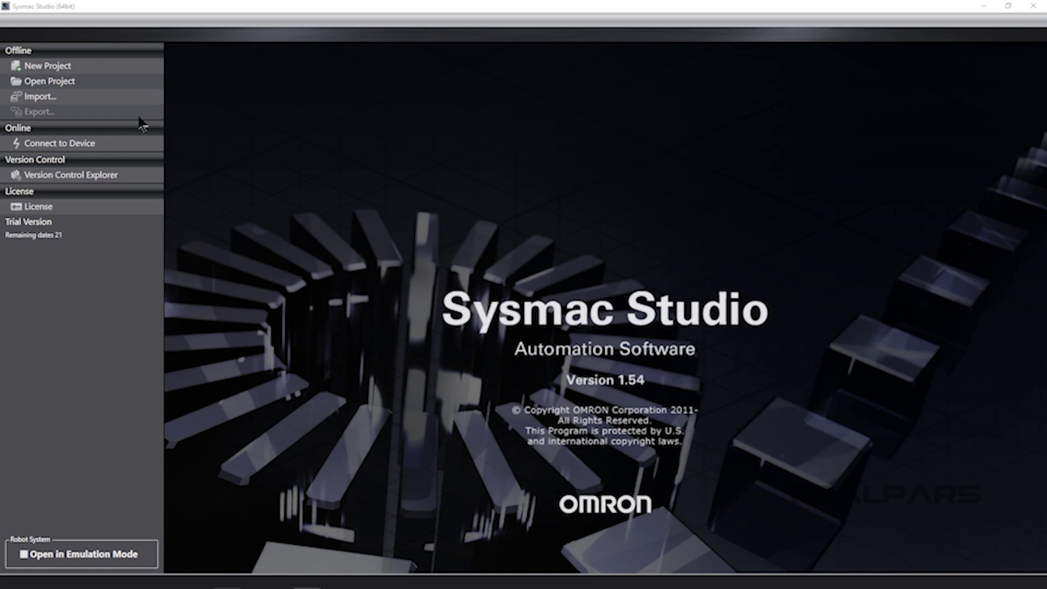
Start a new project named 'Electric P8 transfer' with the NJ501-1500 controller.
{"action": "left_click", "coordinate": [103, 66]}
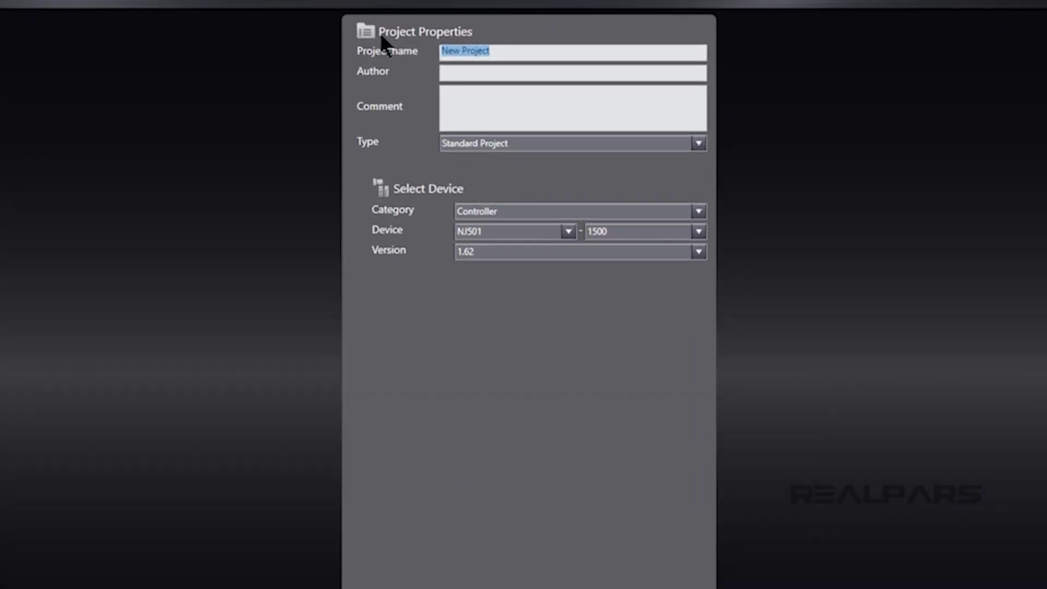
{"action": "type", "text": "El"}
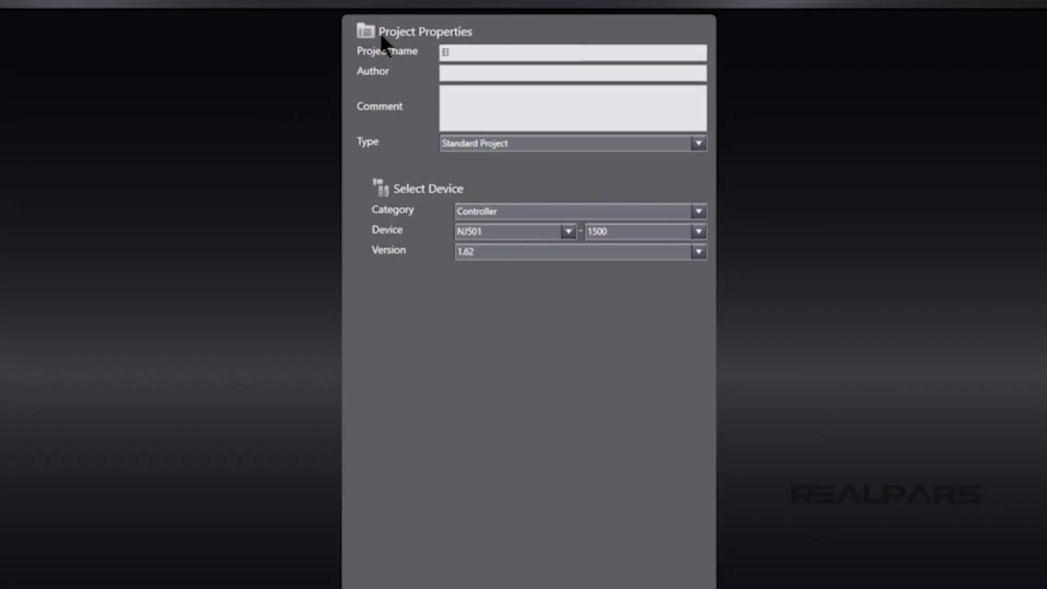
{"action": "type", "text": "ectric P8 transfer"}
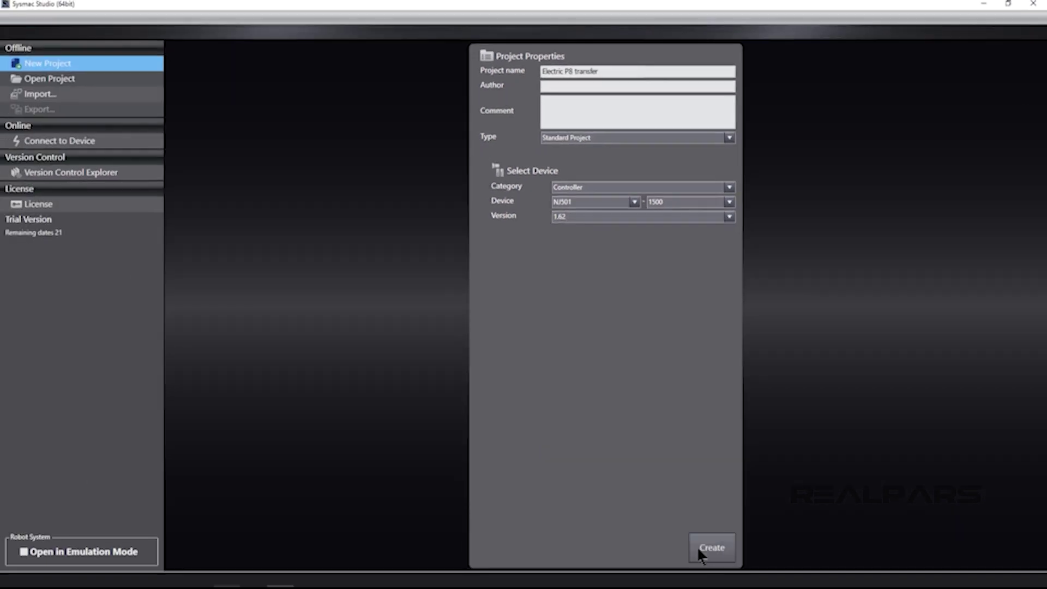
Create the project, then import Desktop\Plc.aml through Tools > IEC 62714 AutomationML > Import.
{"action": "left_click", "coordinate": [698, 548]}
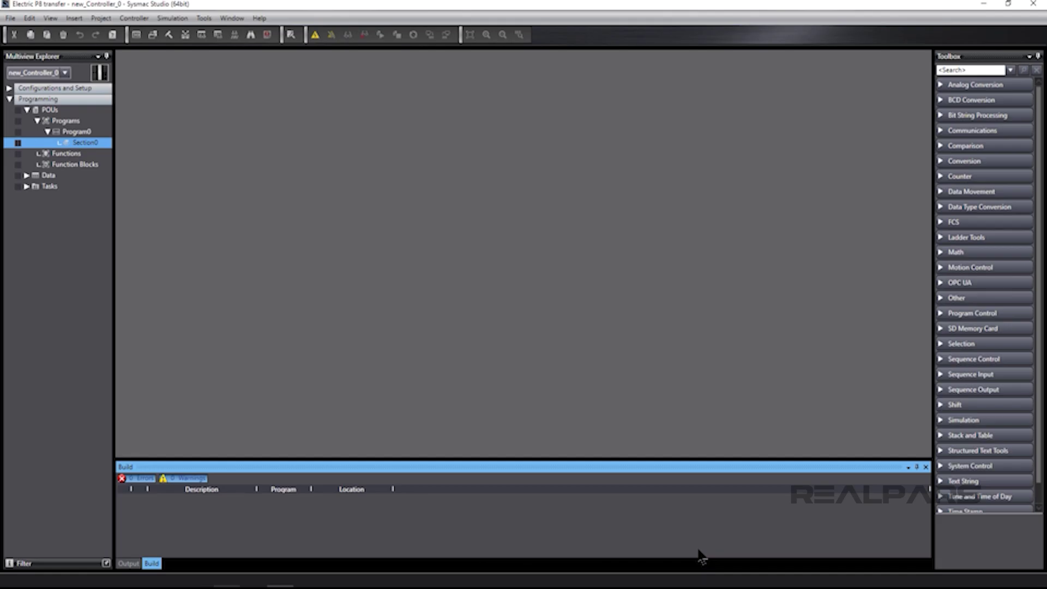
{"action": "left_click", "coordinate": [203, 18]}
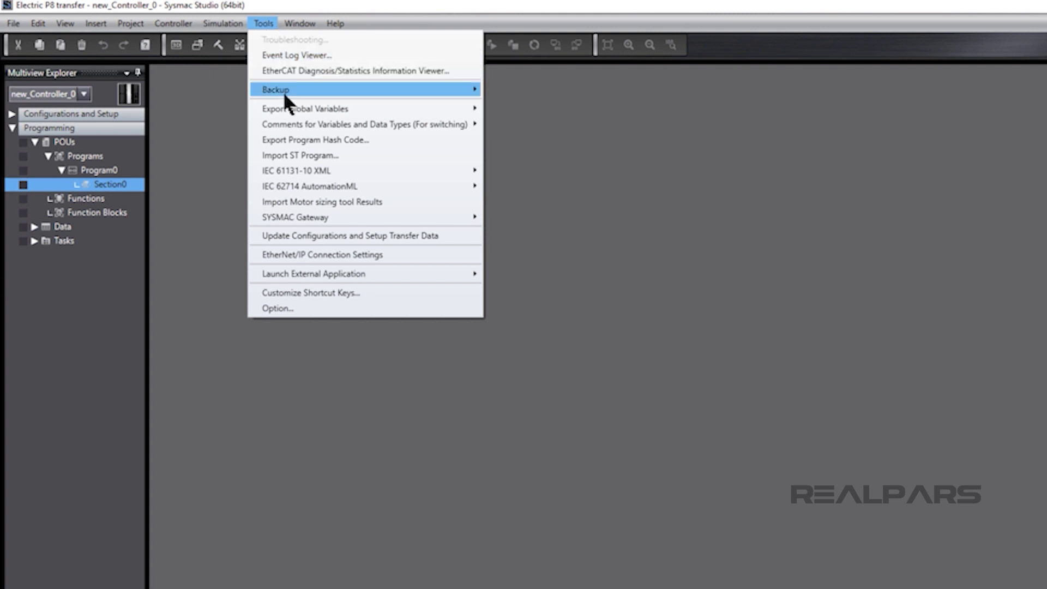
{"action": "mouse_move", "coordinate": [320, 183]}
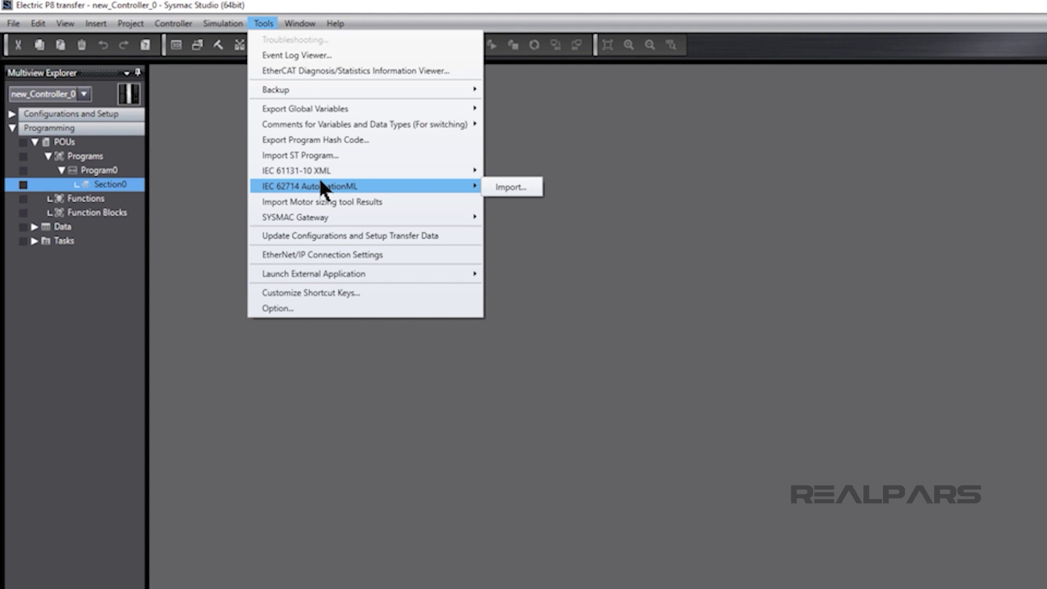
{"action": "left_click", "coordinate": [498, 189]}
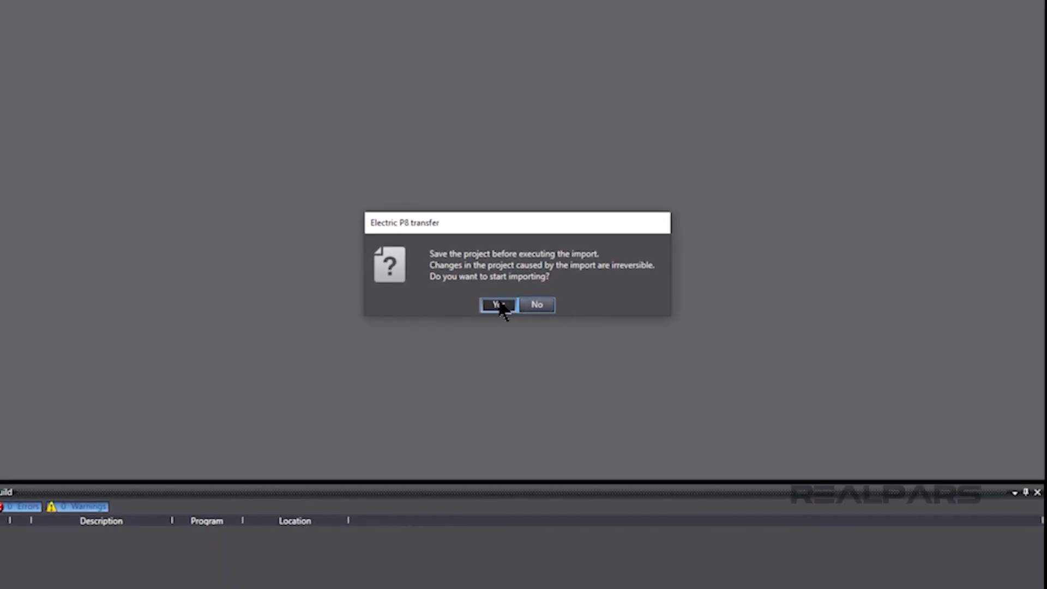
{"action": "left_click", "coordinate": [659, 416]}
{"action": "left_click", "coordinate": [634, 221]}
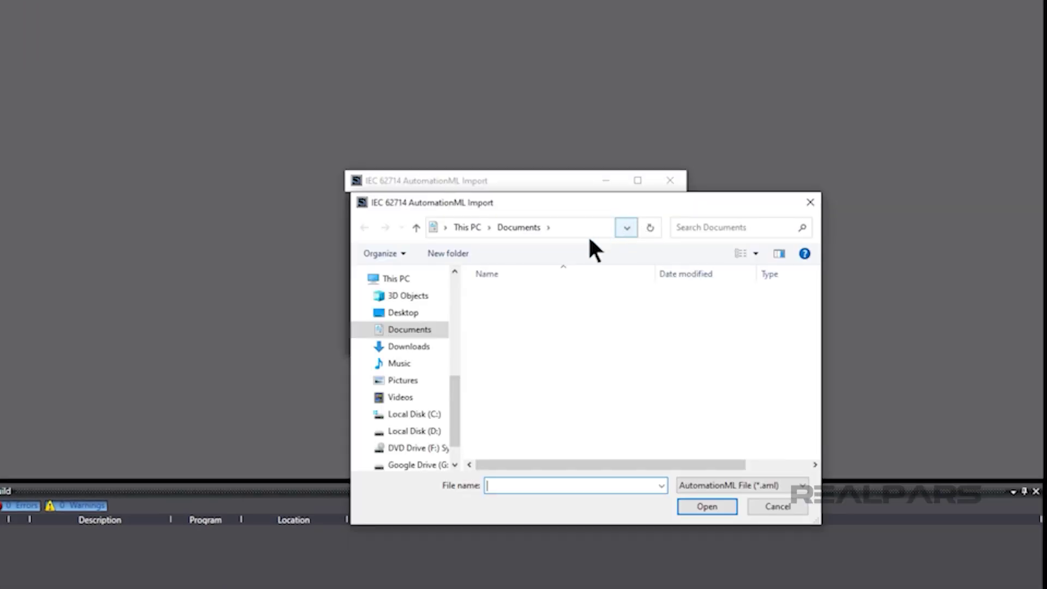
{"action": "left_click", "coordinate": [432, 314]}
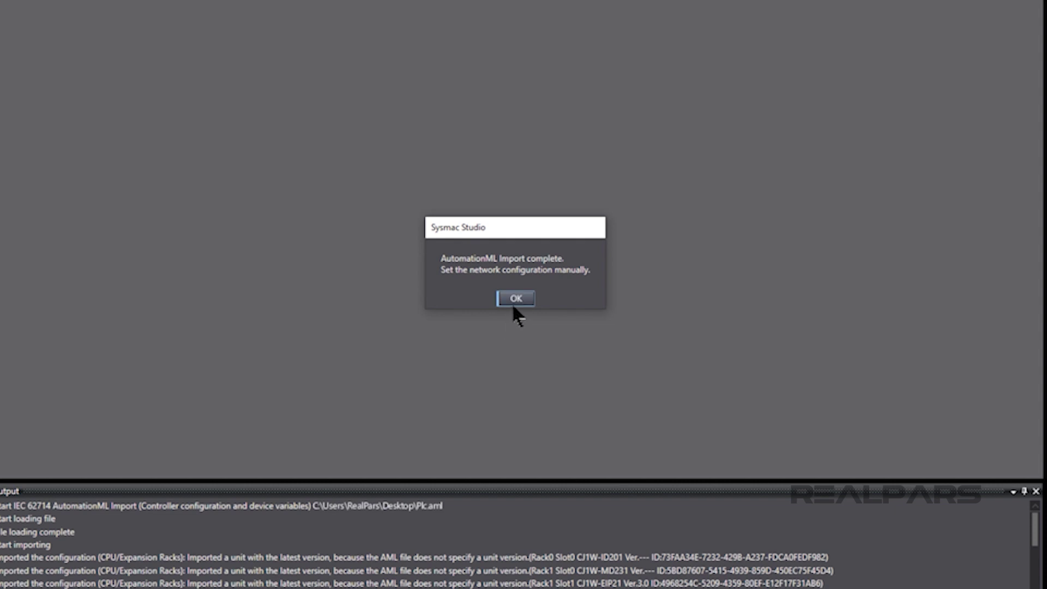
Acknowledge the import completion and expand Configurations and Setup in a widened project tree.
{"action": "left_click", "coordinate": [514, 307]}
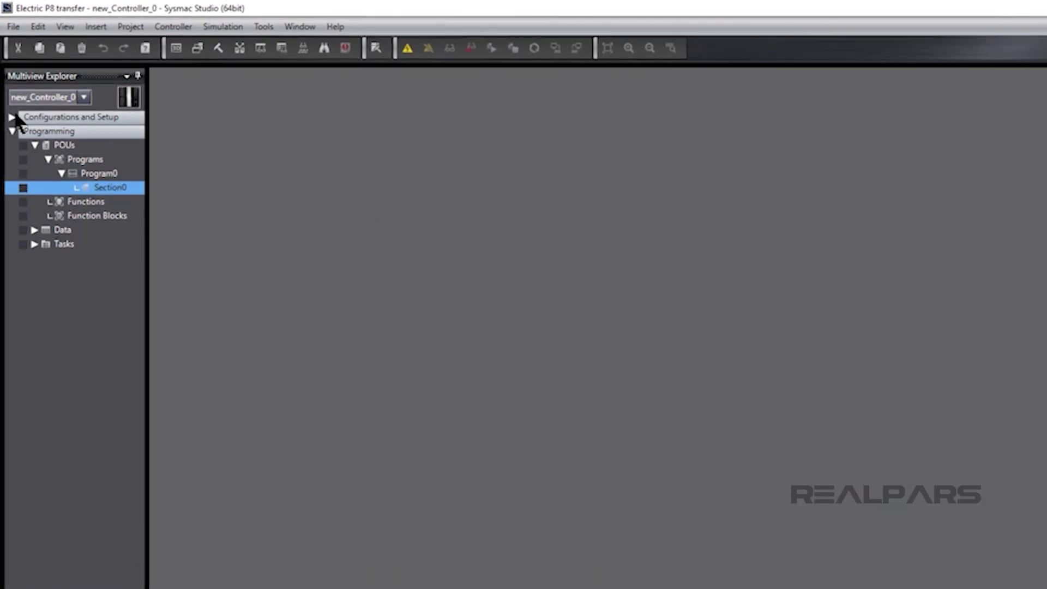
{"action": "left_click", "coordinate": [16, 115]}
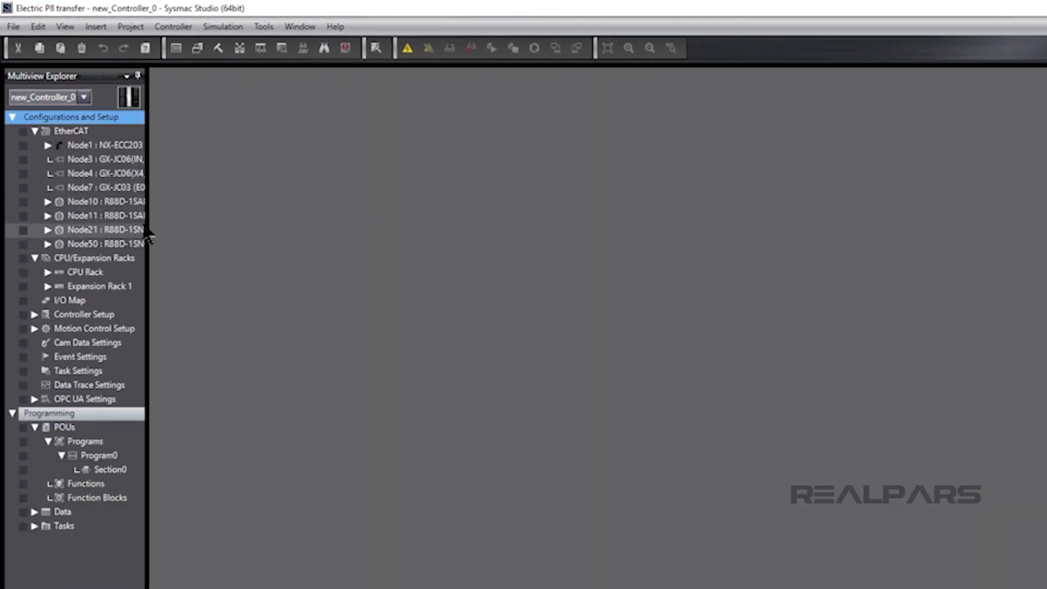
{"action": "left_click_drag", "start_coordinate": [147, 233], "coordinate": [292, 250]}
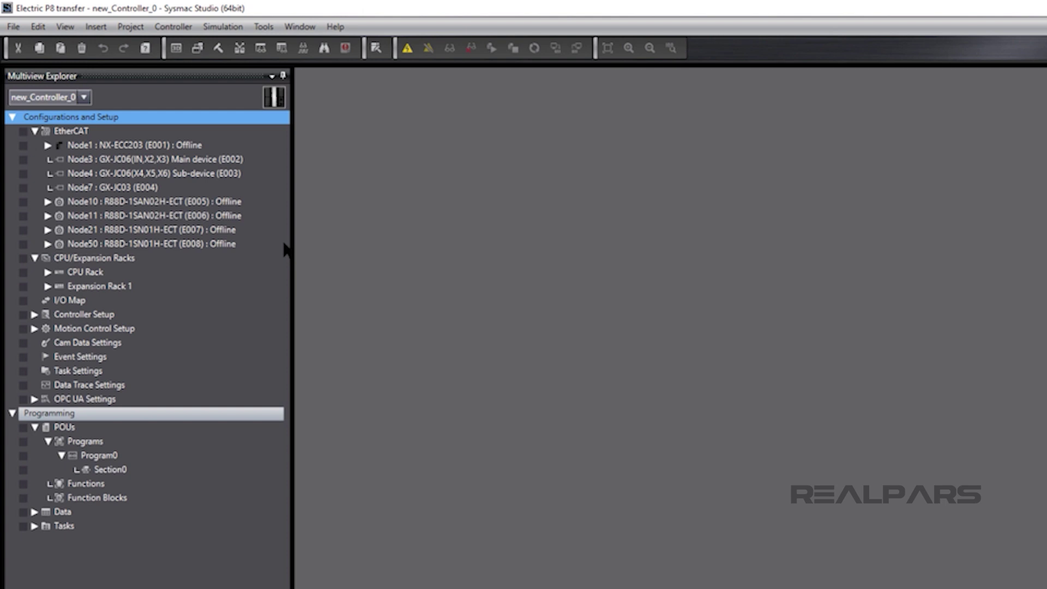
Open the EtherCAT configuration and expand E002, its Internal Port and E003's X4–X6 ports.
{"action": "double_click", "coordinate": [75, 131]}
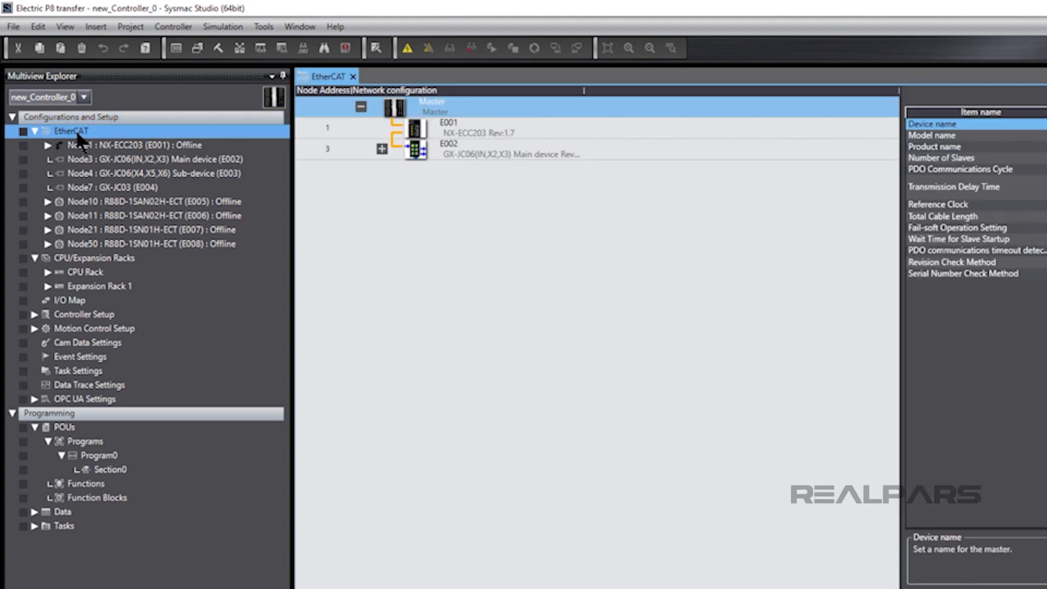
{"action": "left_click", "coordinate": [382, 148]}
{"action": "left_click", "coordinate": [403, 212]}
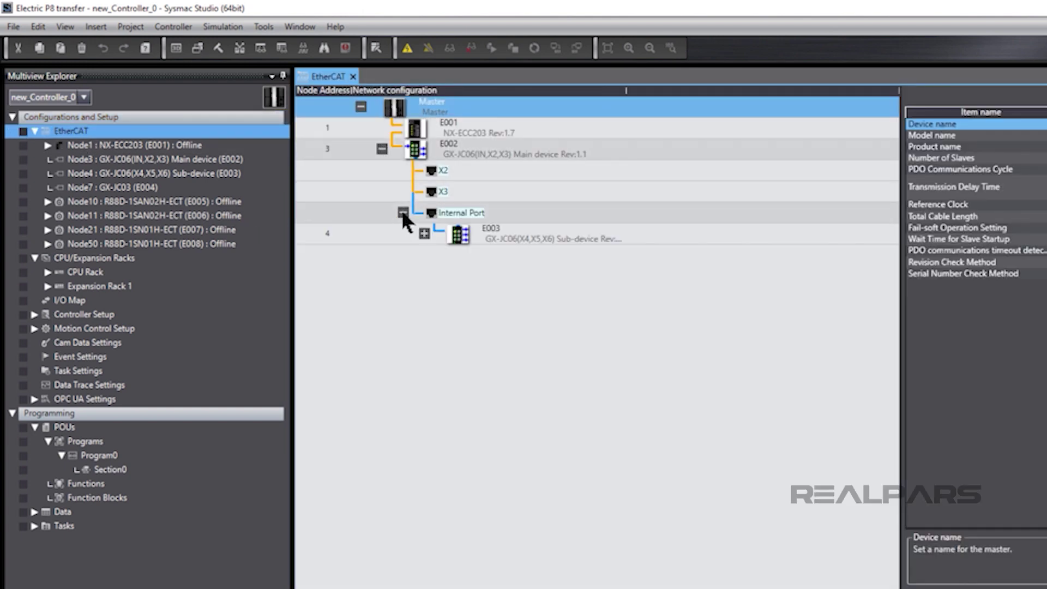
{"action": "left_click", "coordinate": [423, 234]}
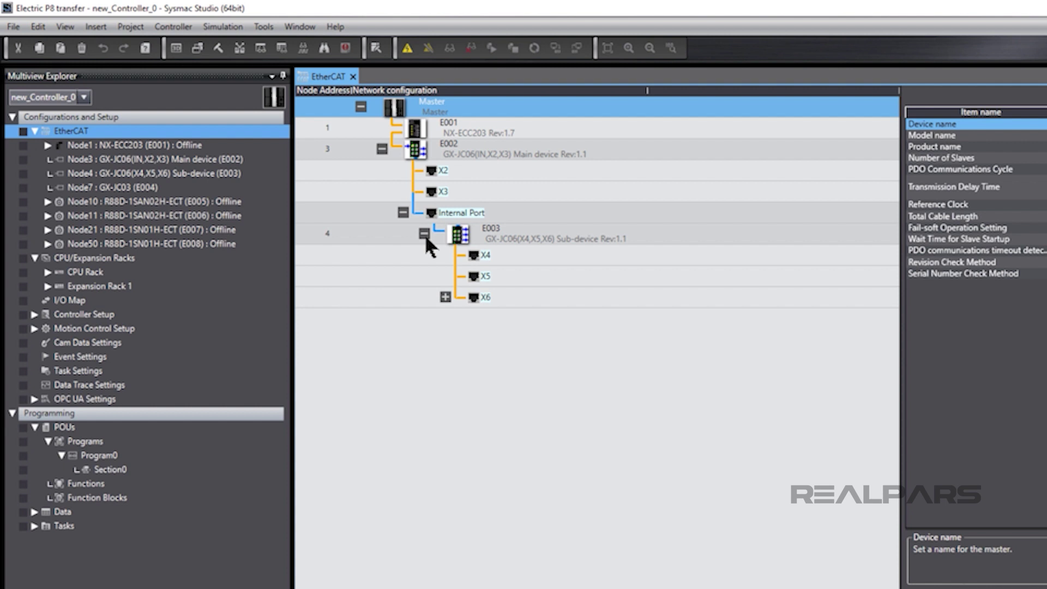
Open the rack layout listing CPU Rack and Expansion Rack 1 units, then the I/O Map.
{"action": "double_click", "coordinate": [133, 258]}
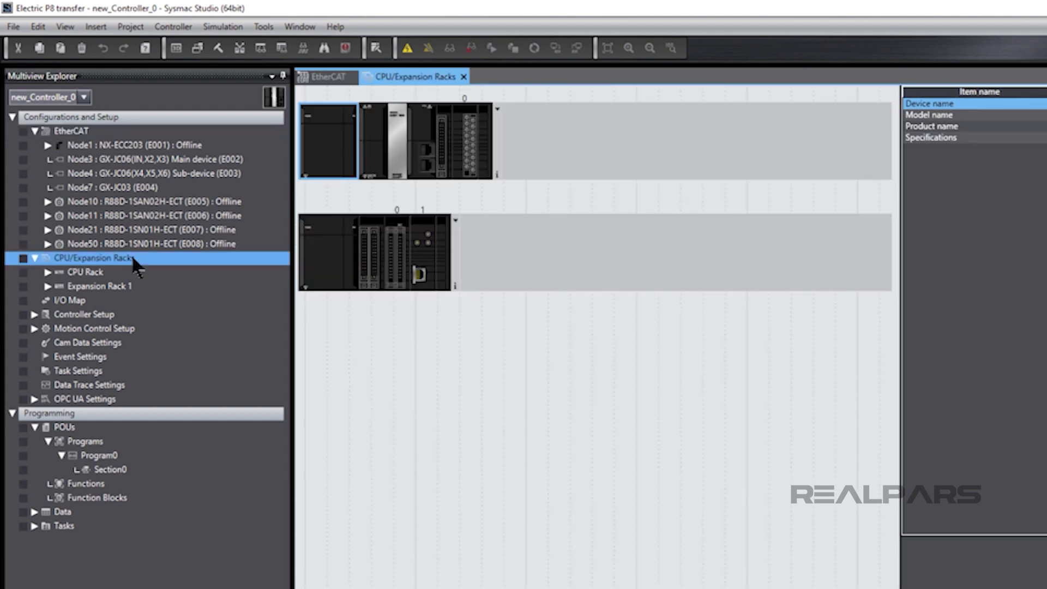
{"action": "double_click", "coordinate": [91, 271]}
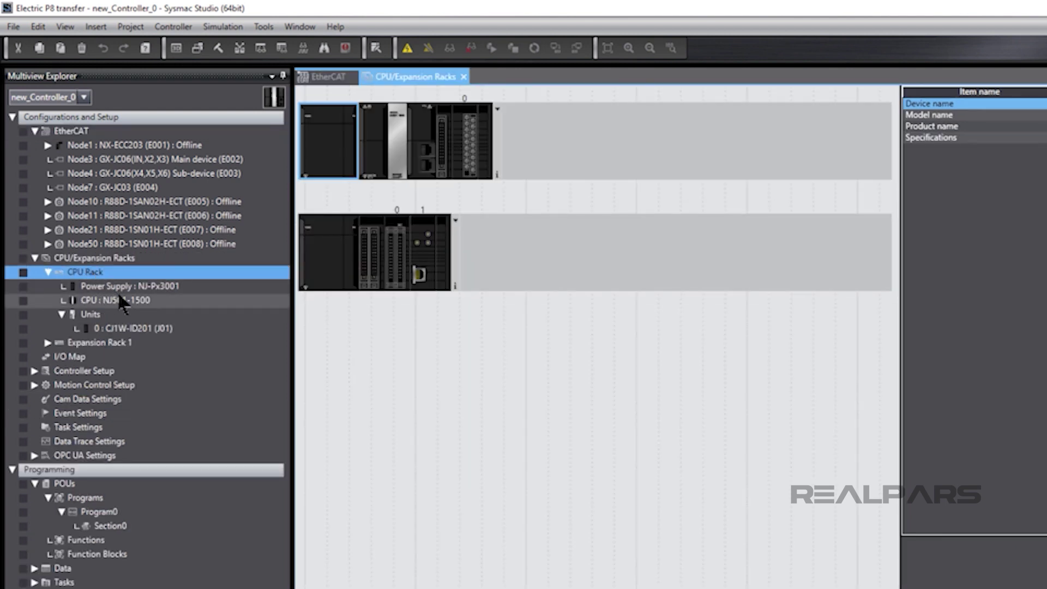
{"action": "double_click", "coordinate": [46, 342]}
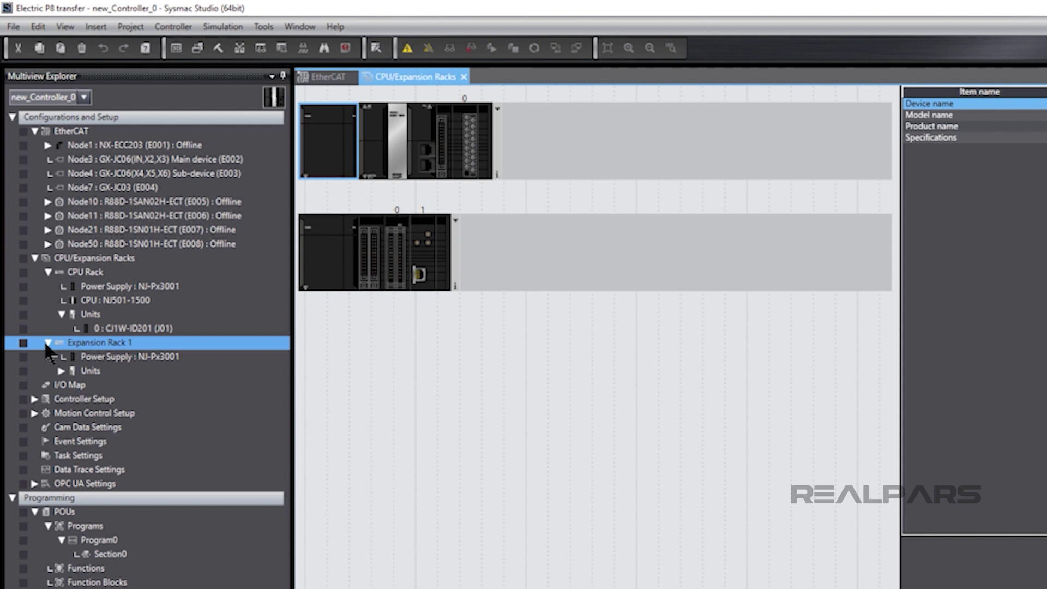
{"action": "double_click", "coordinate": [65, 385]}
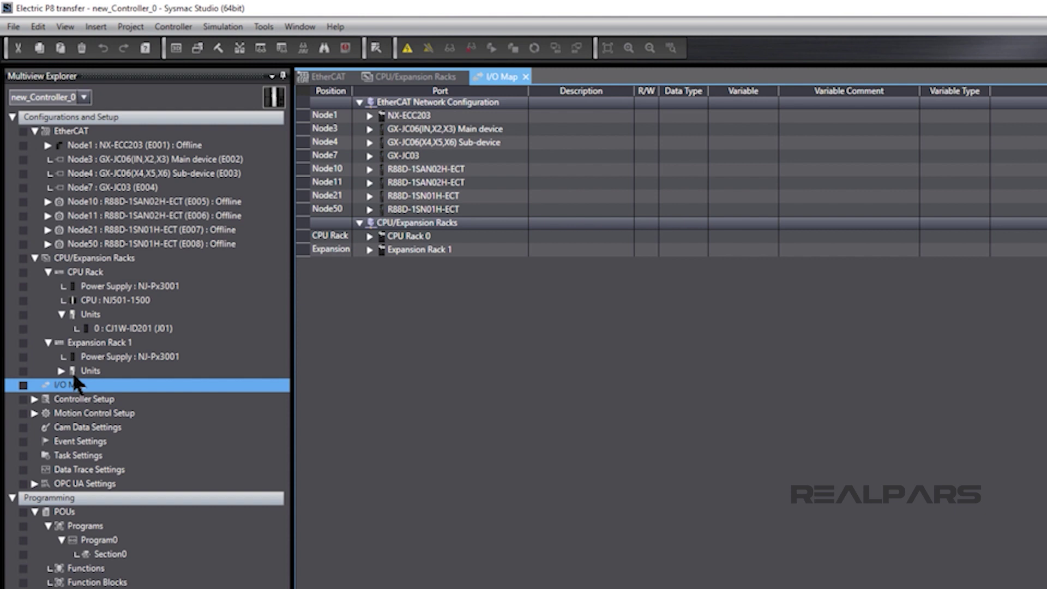
Expand NX-ECC203 and NX-ID3317 to check the A3_Input_Bit variables, then open Program0's Section0 ladder.
{"action": "left_click", "coordinate": [369, 116]}
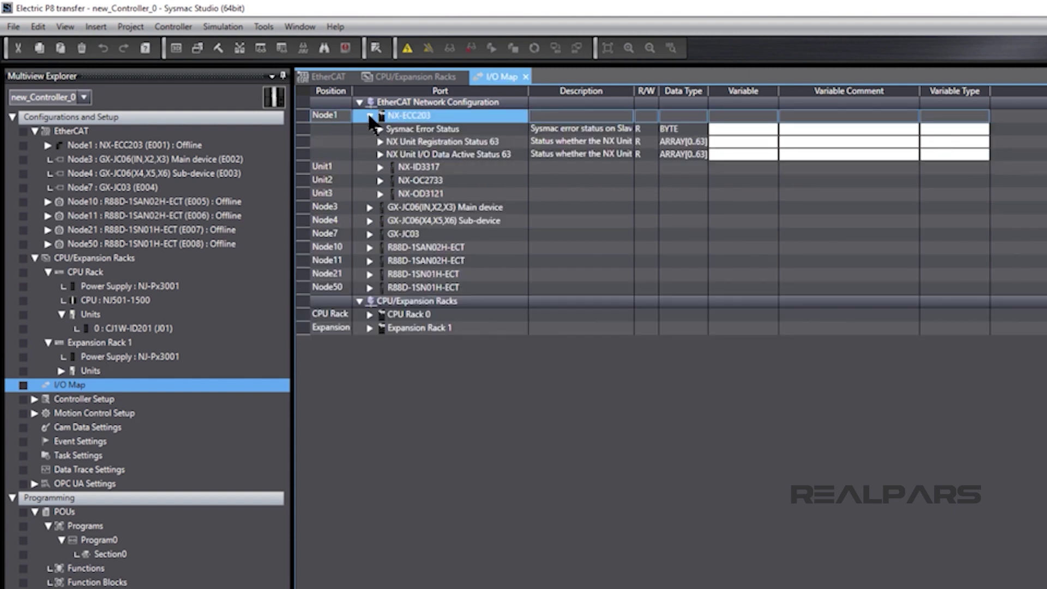
{"action": "left_click", "coordinate": [380, 169]}
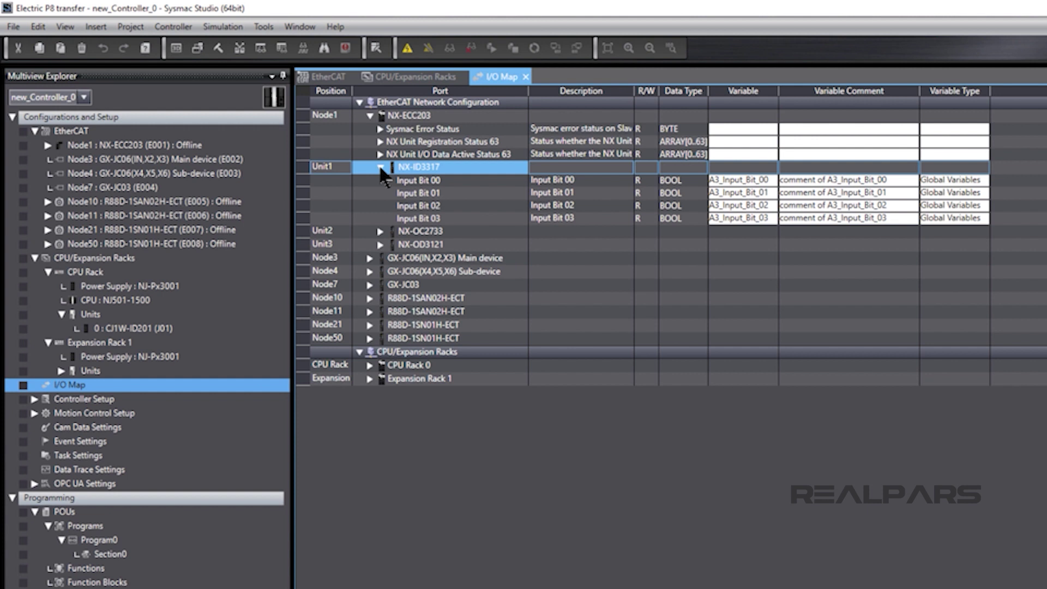
{"action": "double_click", "coordinate": [106, 555]}
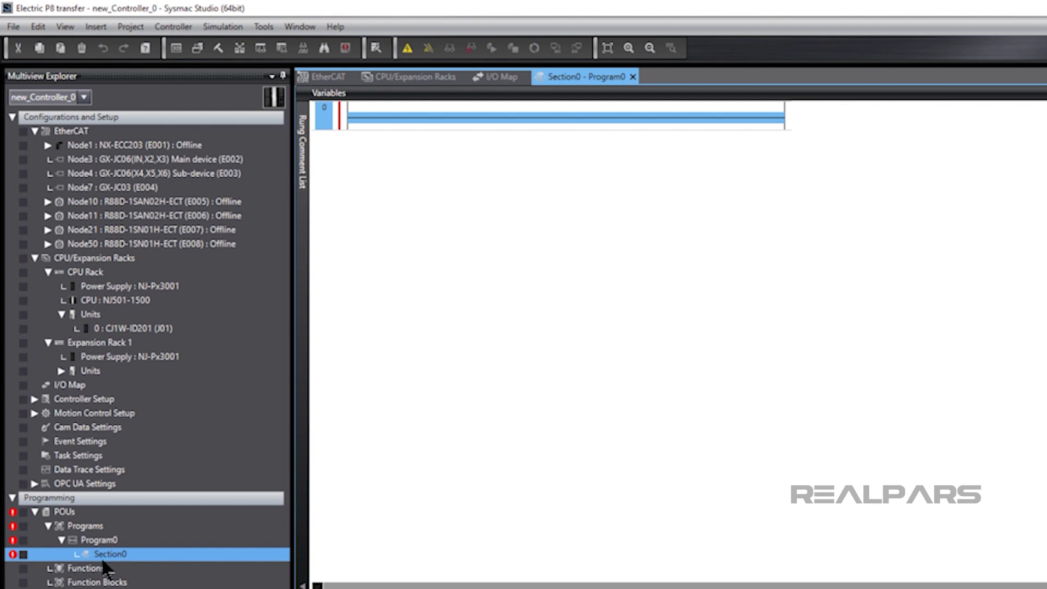
Give Rung 0 an A3_Input_Bit_00 contact driving an A5_Output_Bit_00 output coil.
{"action": "right_click", "coordinate": [367, 116]}
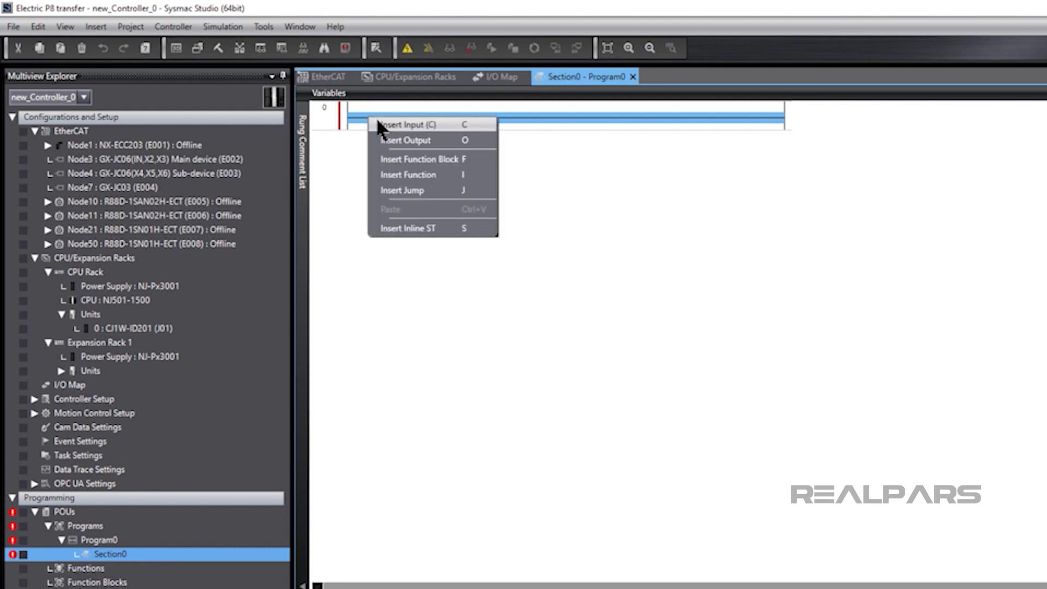
{"action": "left_click", "coordinate": [377, 120]}
{"action": "type", "text": "a"}
{"action": "left_click", "coordinate": [379, 118]}
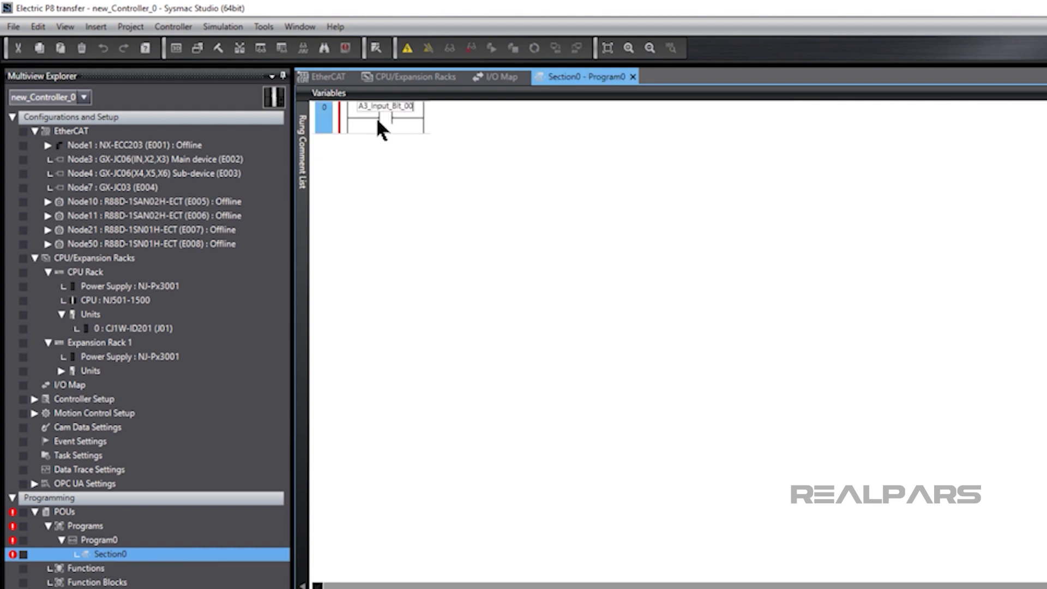
{"action": "right_click", "coordinate": [411, 113]}
{"action": "left_click", "coordinate": [437, 133]}
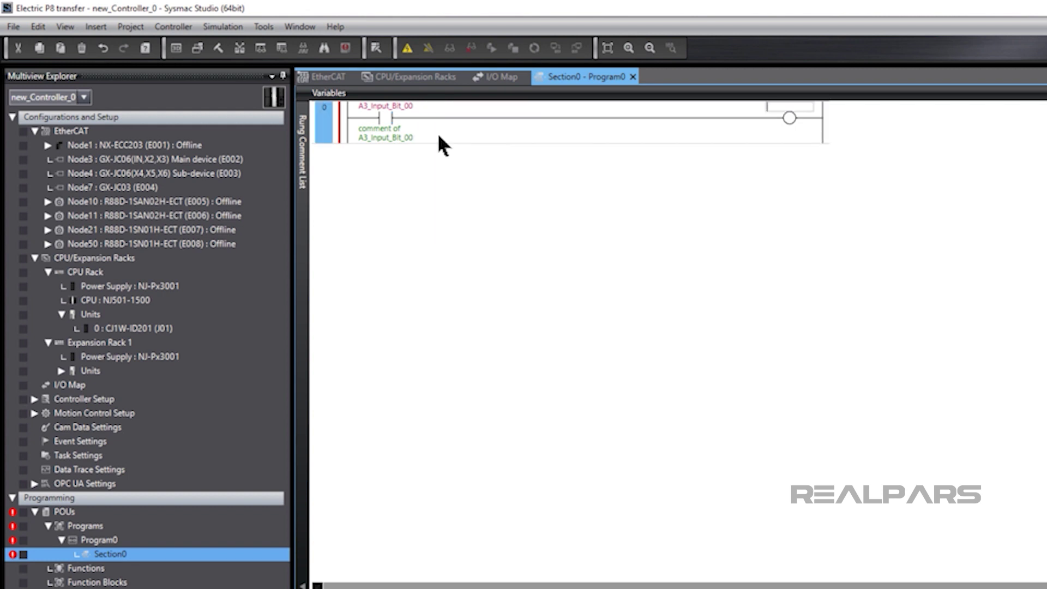
{"action": "type", "text": "a"}
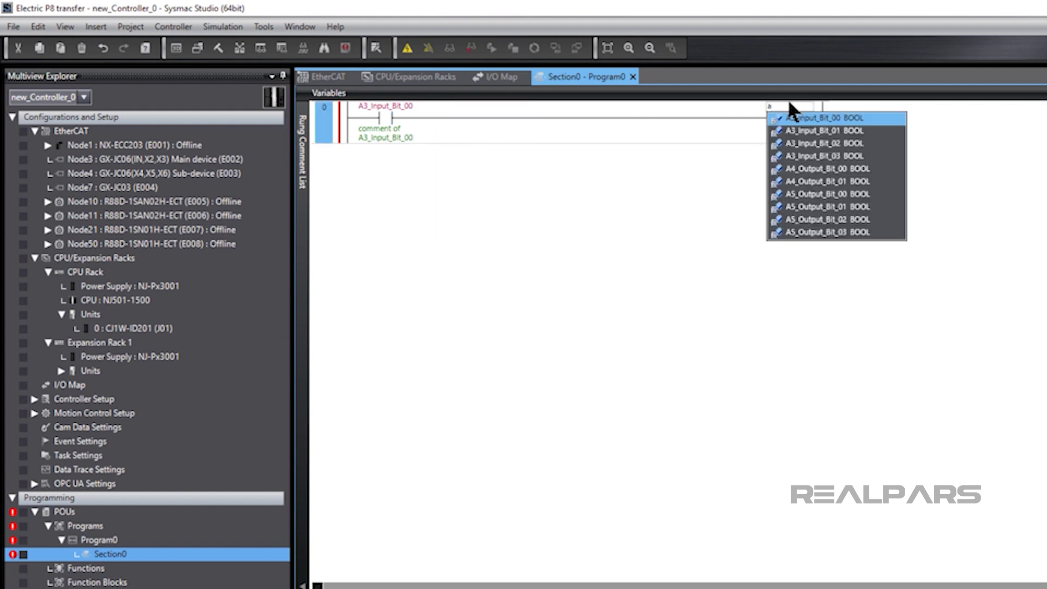
{"action": "left_click", "coordinate": [817, 194]}
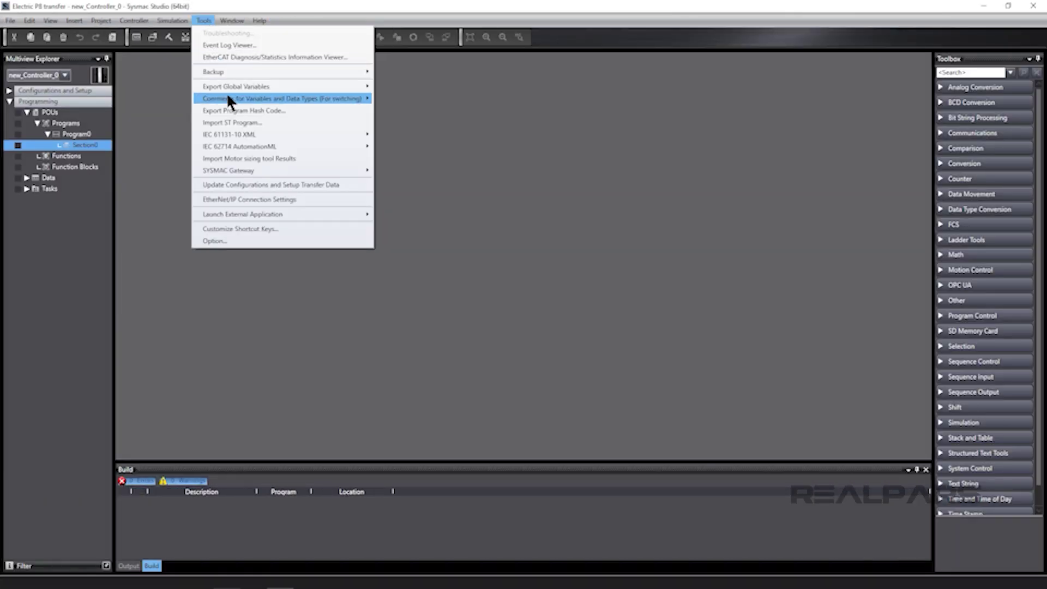
Run the IEC 62714 AutomationML import using Plc.aml from the Desktop.
{"action": "mouse_move", "coordinate": [248, 146]}
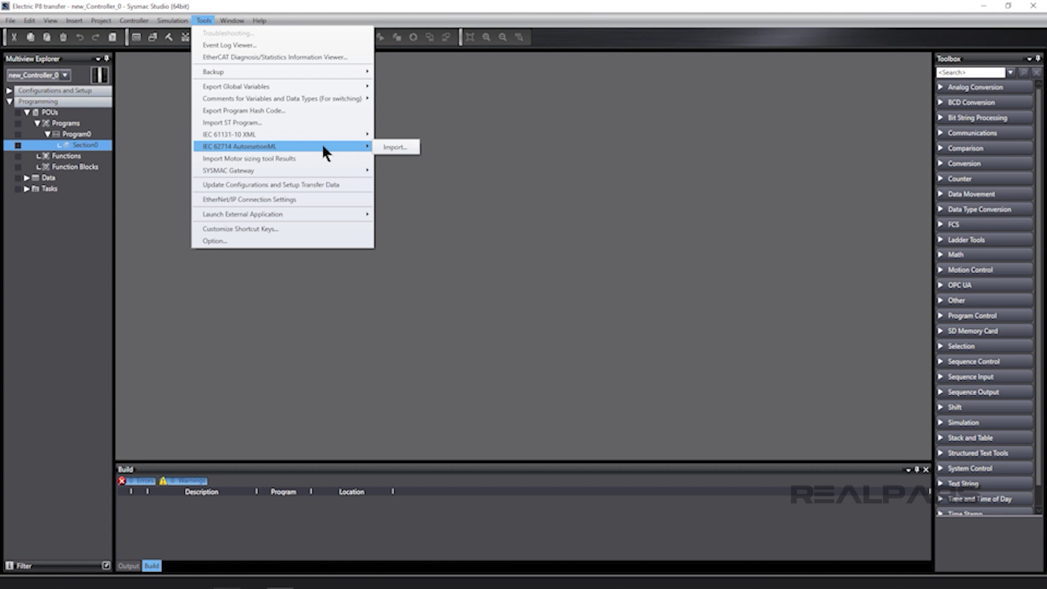
{"action": "left_click", "coordinate": [384, 145]}
{"action": "left_click", "coordinate": [510, 325]}
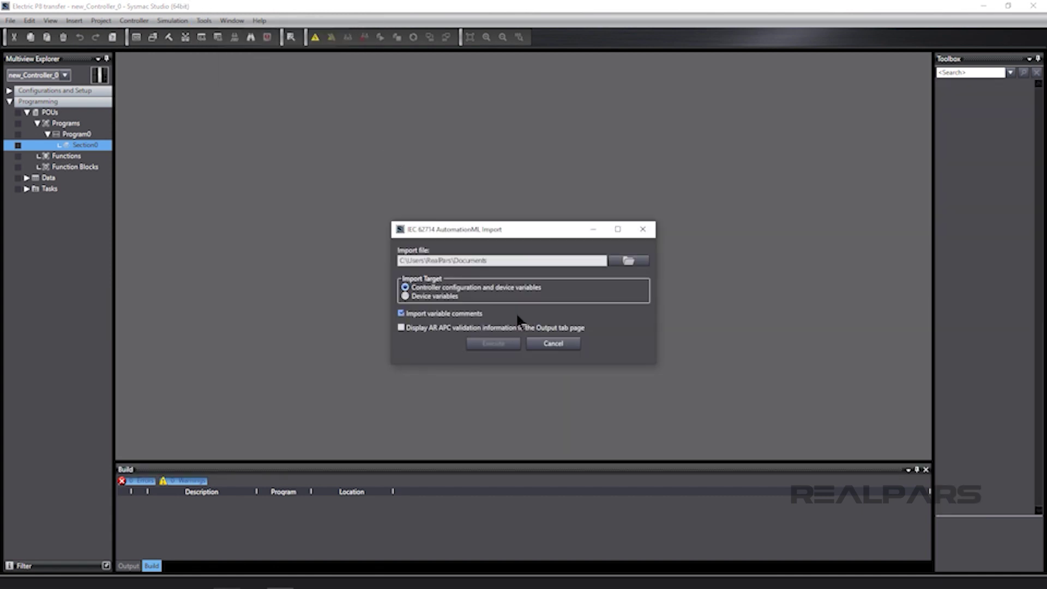
{"action": "left_click", "coordinate": [628, 260]}
{"action": "left_click", "coordinate": [437, 331]}
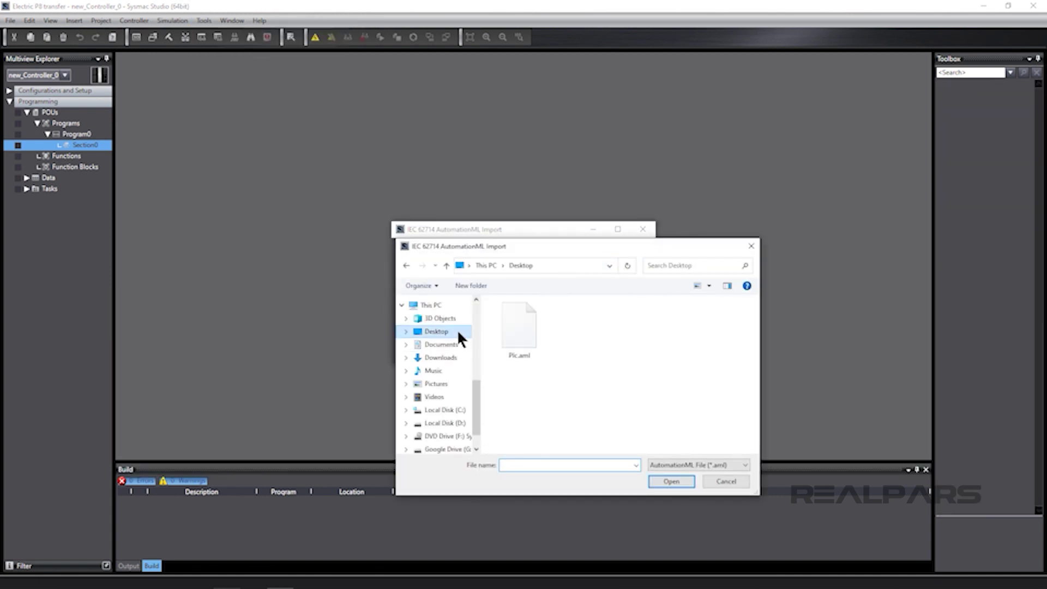
{"action": "double_click", "coordinate": [497, 328]}
{"action": "left_click", "coordinate": [517, 342]}
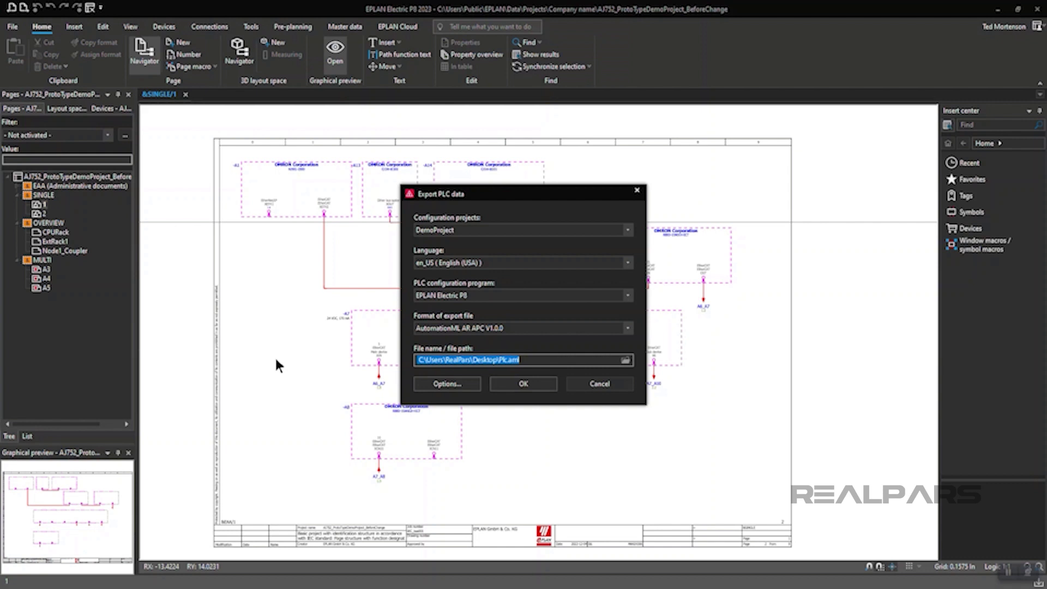
Confirm the AutomationML AR APC V1.0.0 export to Desktop\Plc.aml.
{"action": "left_click", "coordinate": [523, 384]}
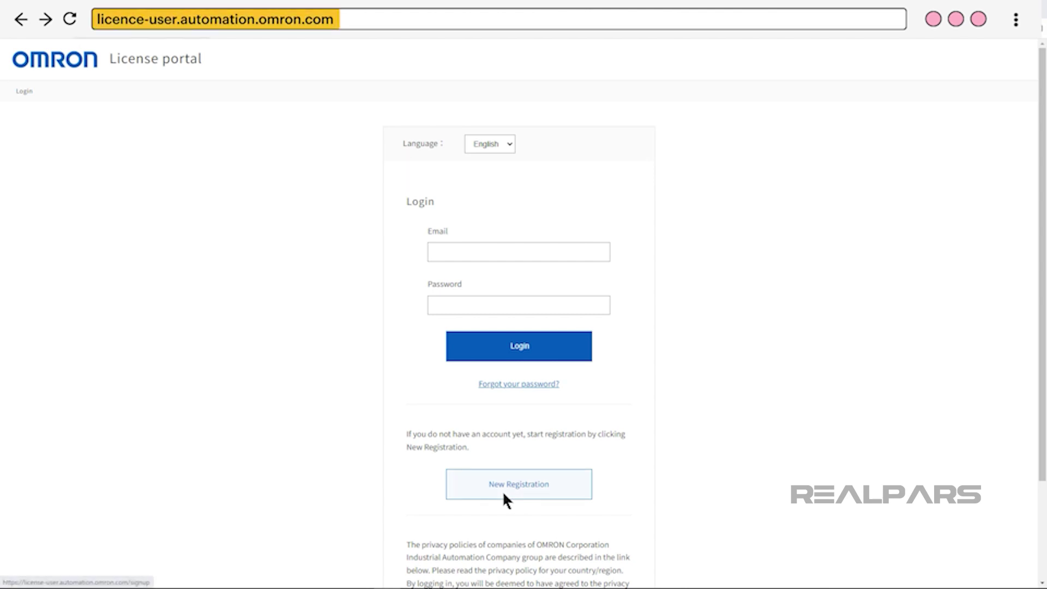
Start a New Registration and scroll down the account registration form.
{"action": "left_click", "coordinate": [503, 494]}
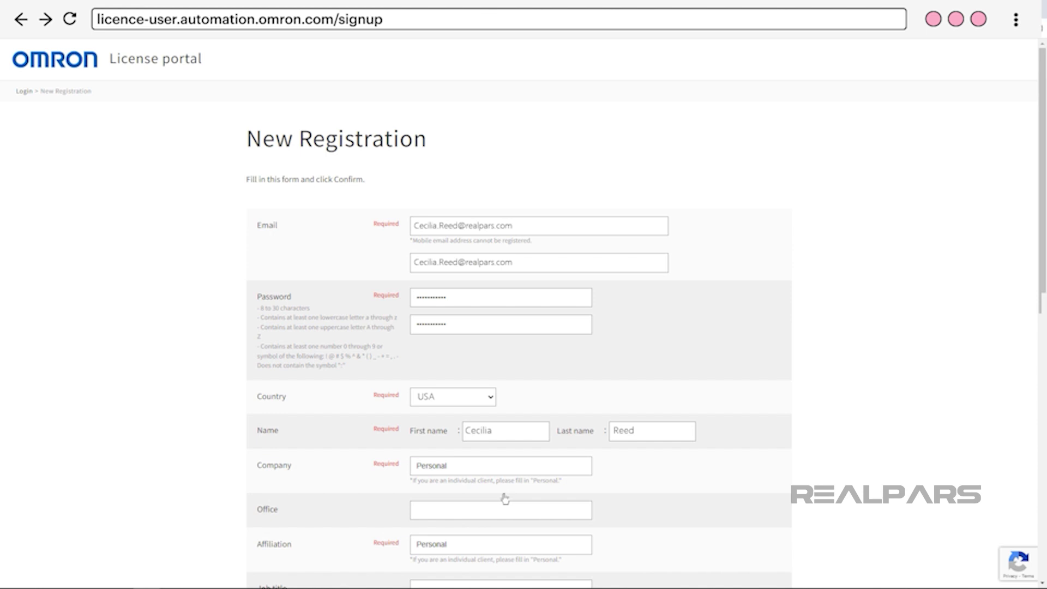
{"action": "scroll", "coordinate": [505, 499], "scroll_direction": "down", "scroll_amount": 10}
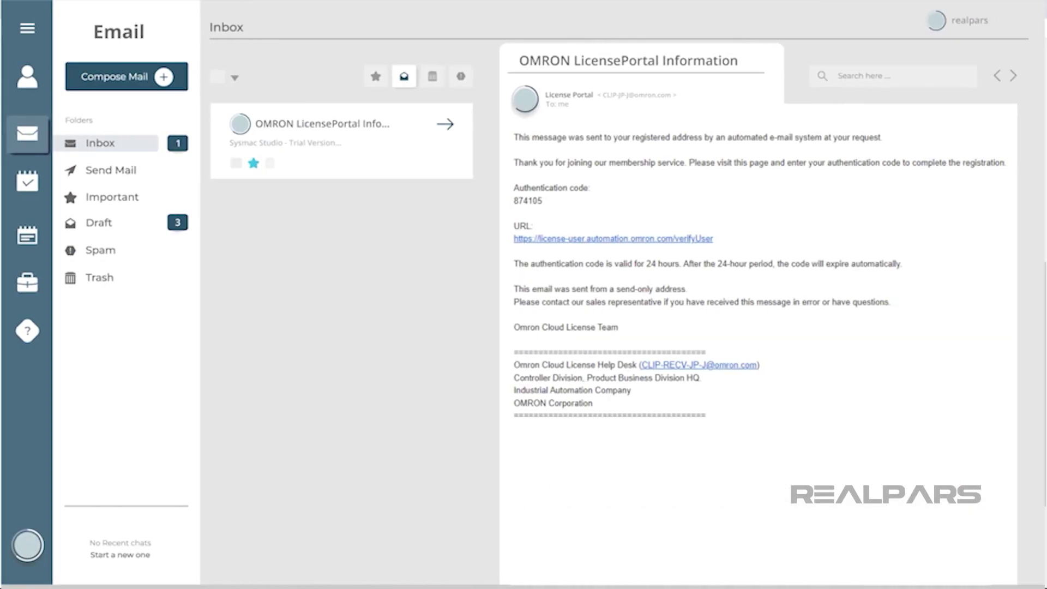
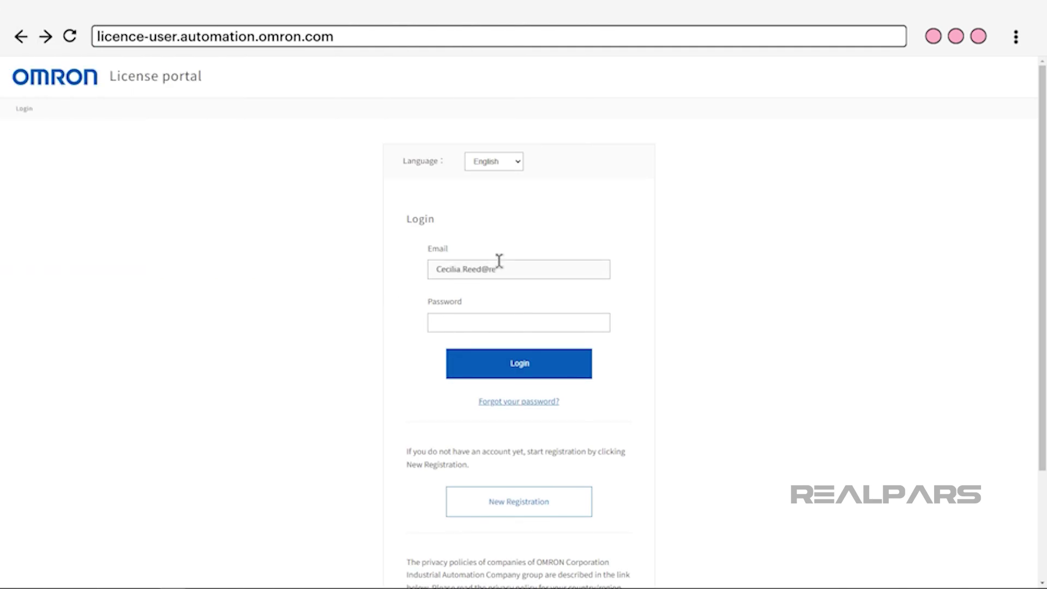
Log in with the account e-mail and password, then download SysmacStudio v1.54 from the Download List.
{"action": "left_click", "coordinate": [526, 362]}
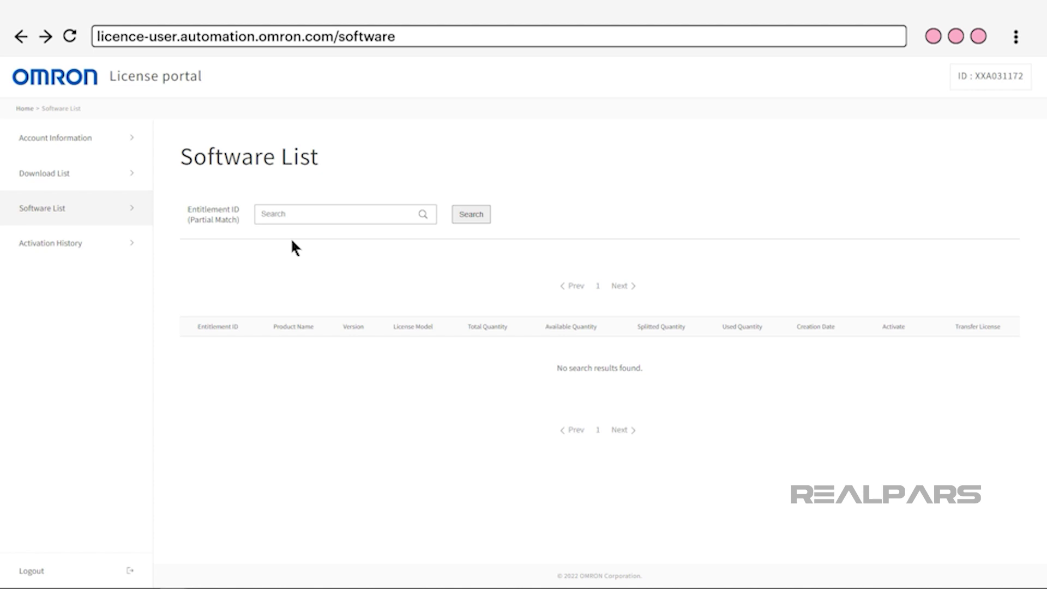
{"action": "left_click", "coordinate": [104, 183]}
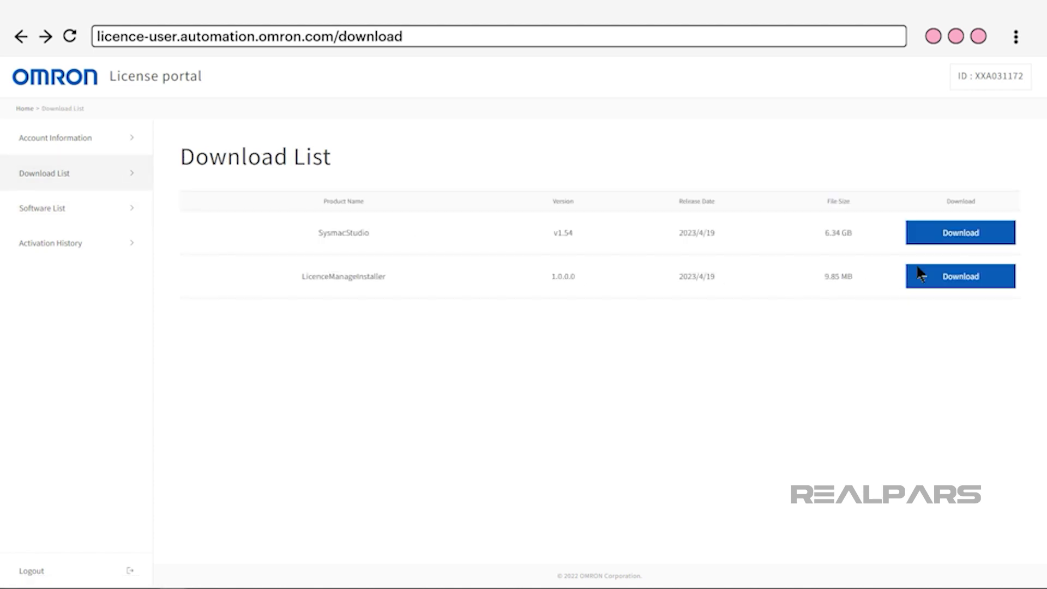
{"action": "left_click", "coordinate": [944, 239]}
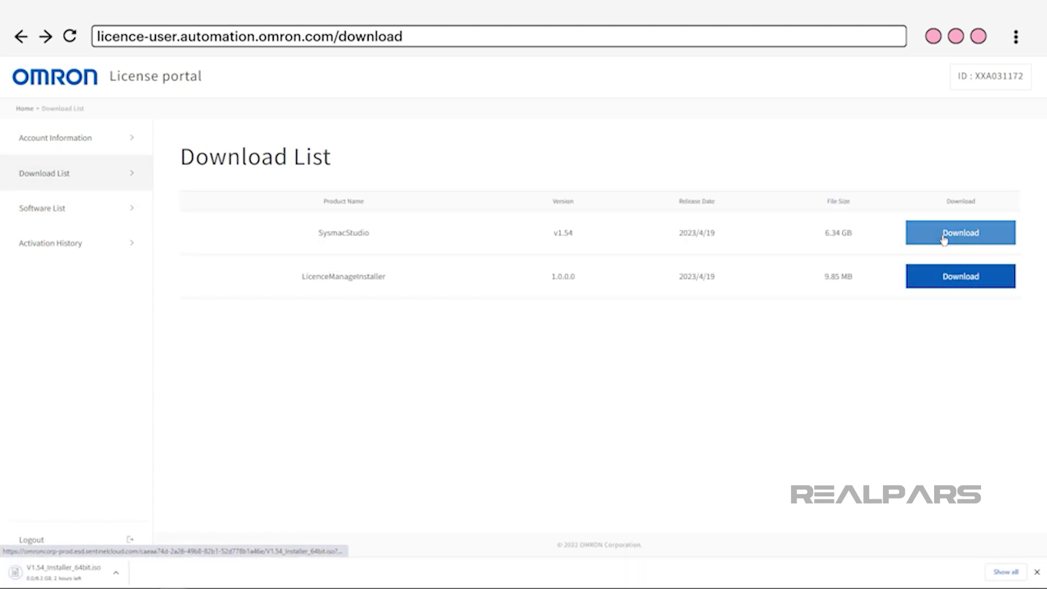